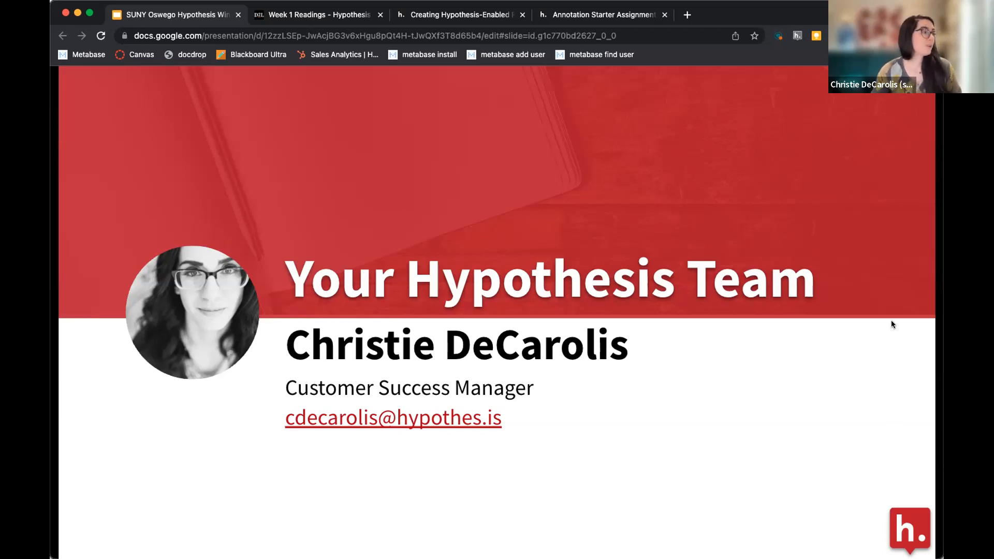
# Advance the presentation to the slide "What does it look like to annotate with Hypothesis?".
pyautogui.press('Right')
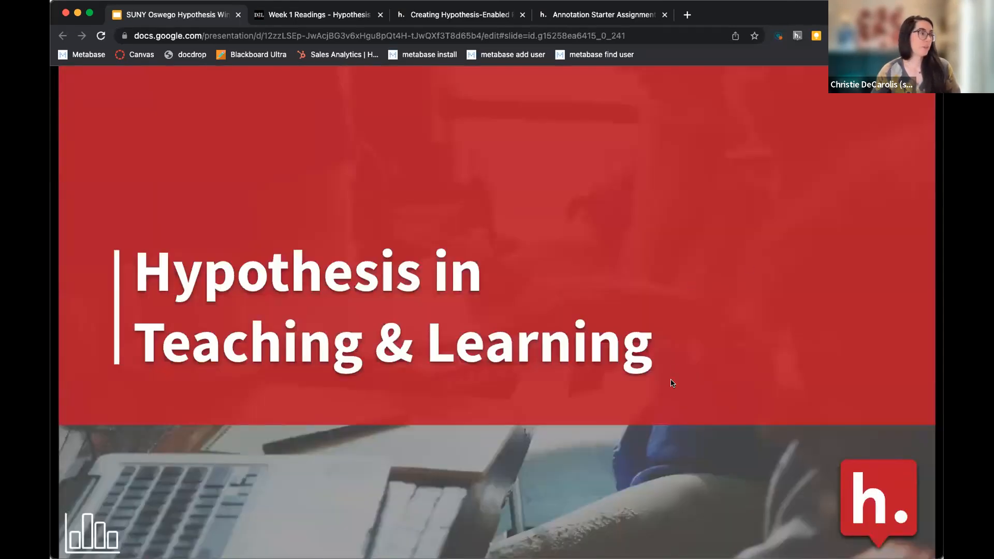
pyautogui.press('Right')
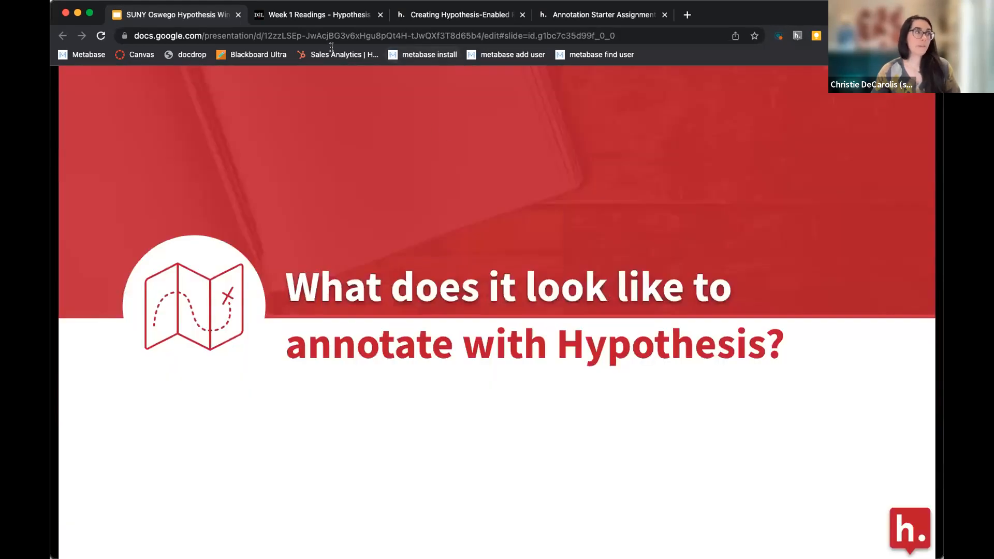
pyautogui.click(332, 17)
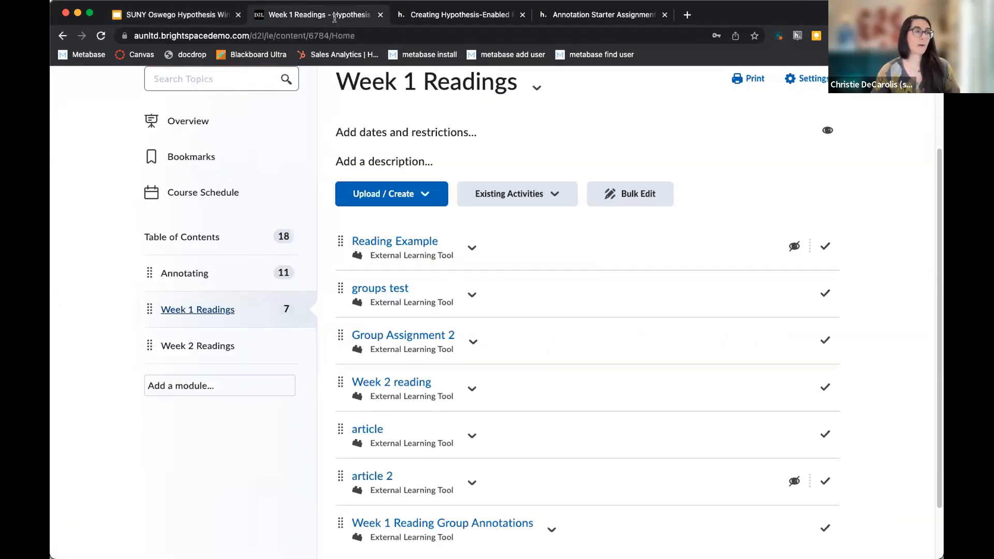
pyautogui.scroll(1, 499, 236)
pyautogui.click(161, 16)
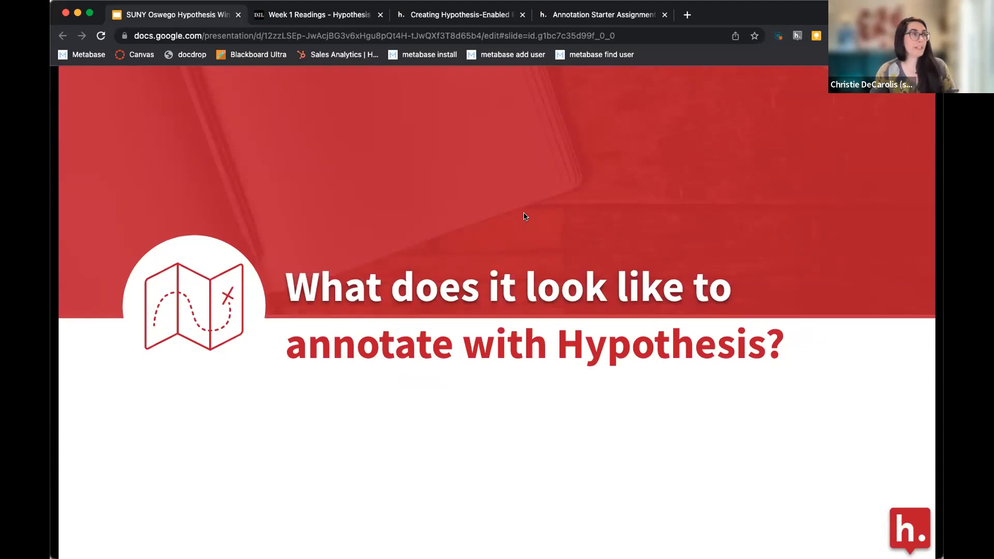
# Switch to the Brightspace course and launch the reading "Bringing Theories to Practice" from the Annotating module.
pyautogui.click(285, 15)
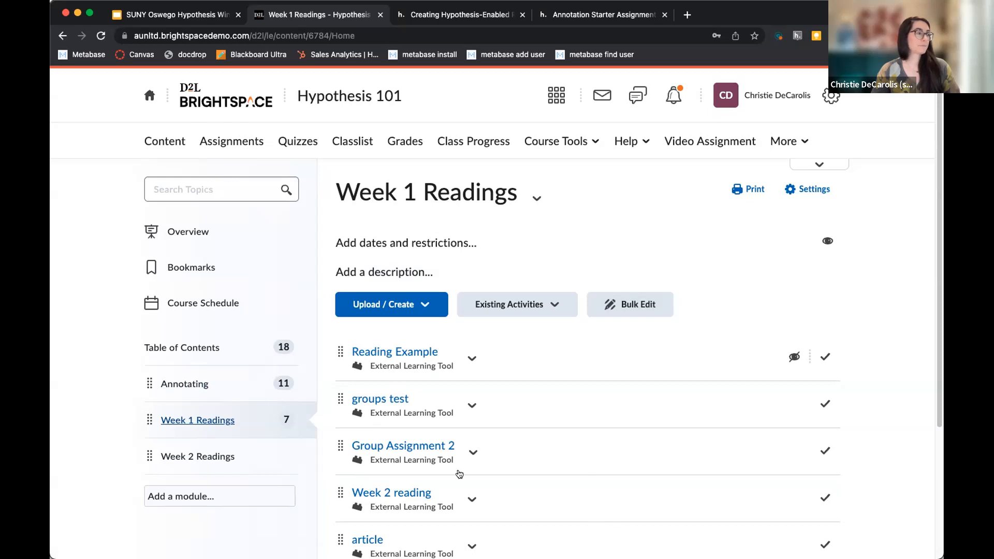
pyautogui.click(184, 383)
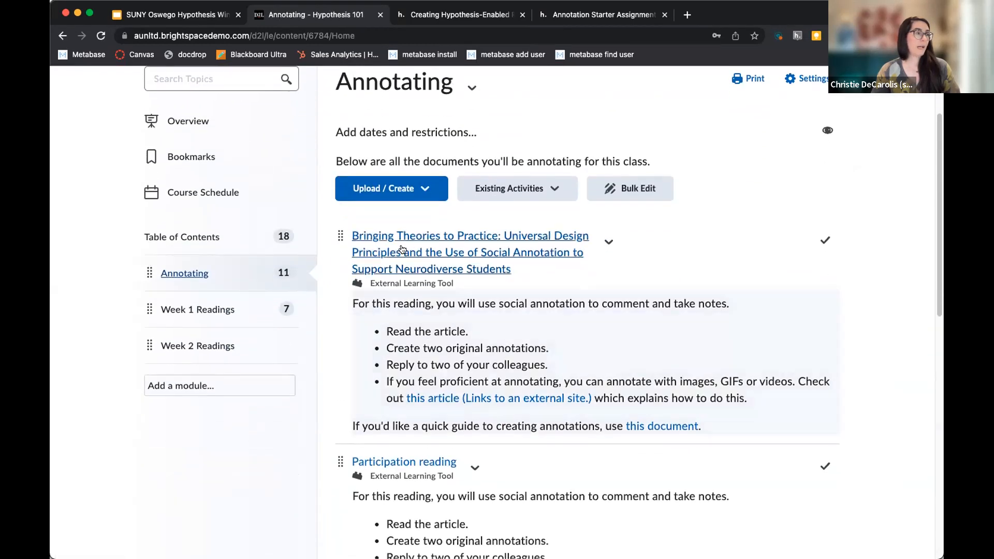
pyautogui.scroll(2, 535, 240)
pyautogui.click(492, 353)
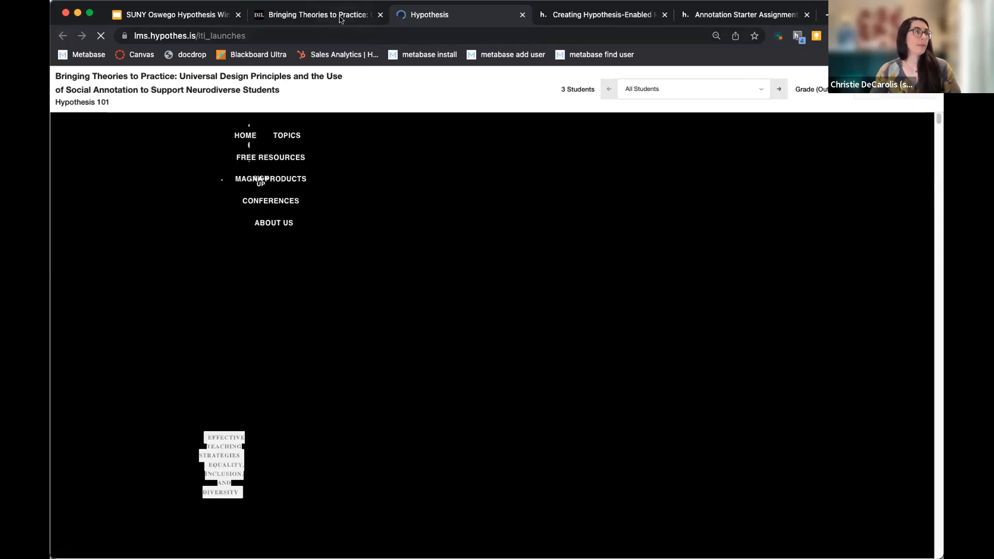
# Return the Brightspace page to the Annotating module's list of readings, and go back to the launched Hypothesis reading.
pyautogui.click(331, 15)
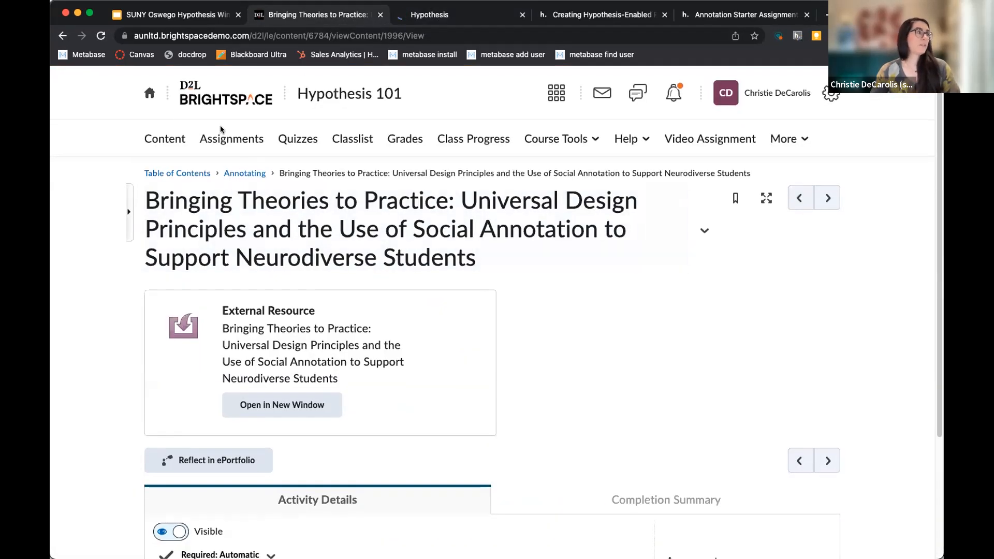
pyautogui.click(234, 175)
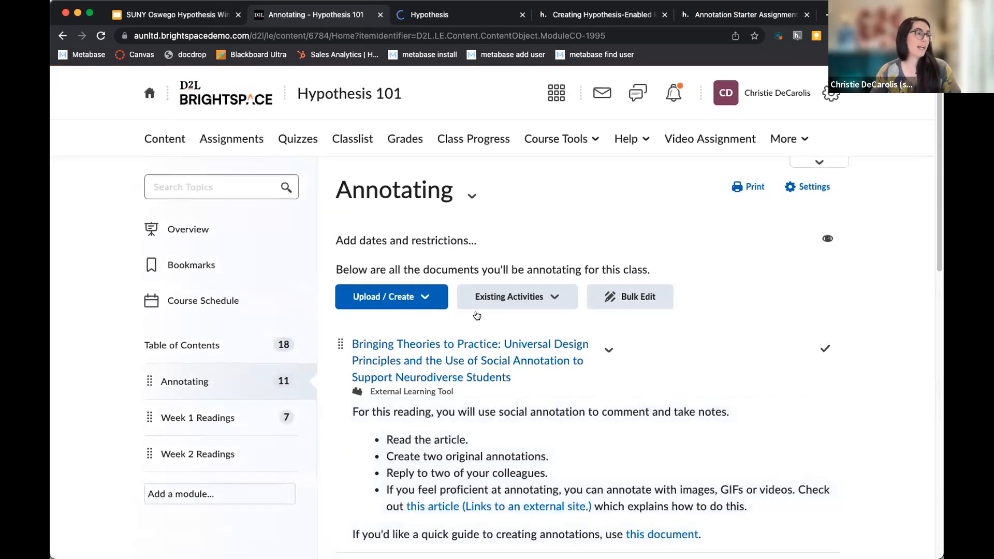
pyautogui.scroll(-3, 538, 346)
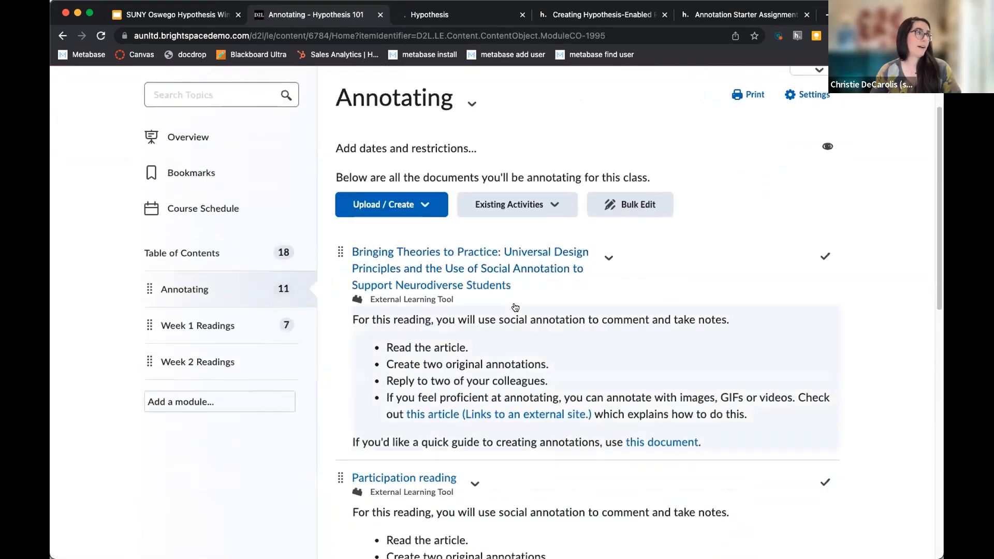
pyautogui.click(487, 269)
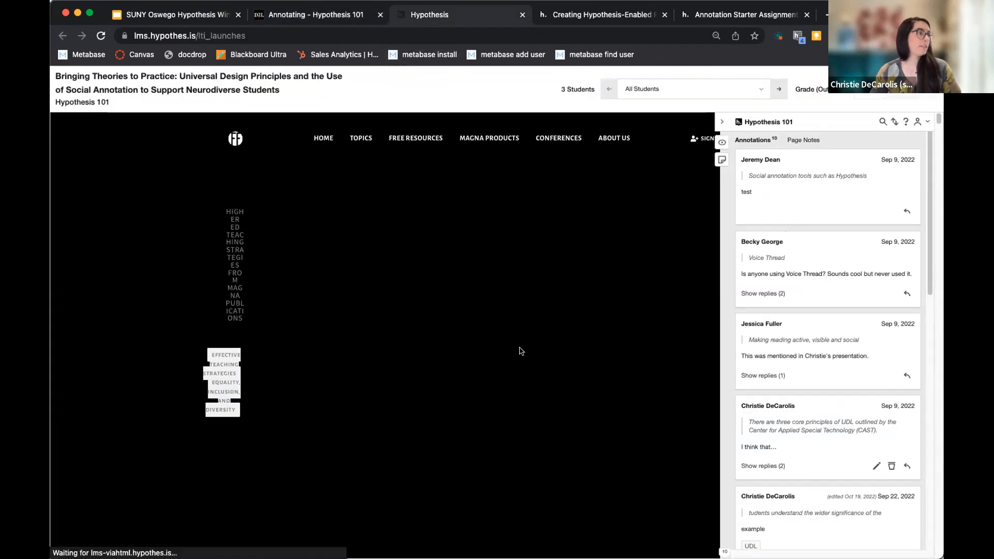
# Look through the launched "Bringing Theories to Practice" page, and collapse and reopen its annotation sidebar.
pyautogui.scroll(-12, 523, 349)
pyautogui.scroll(-5, 535, 350)
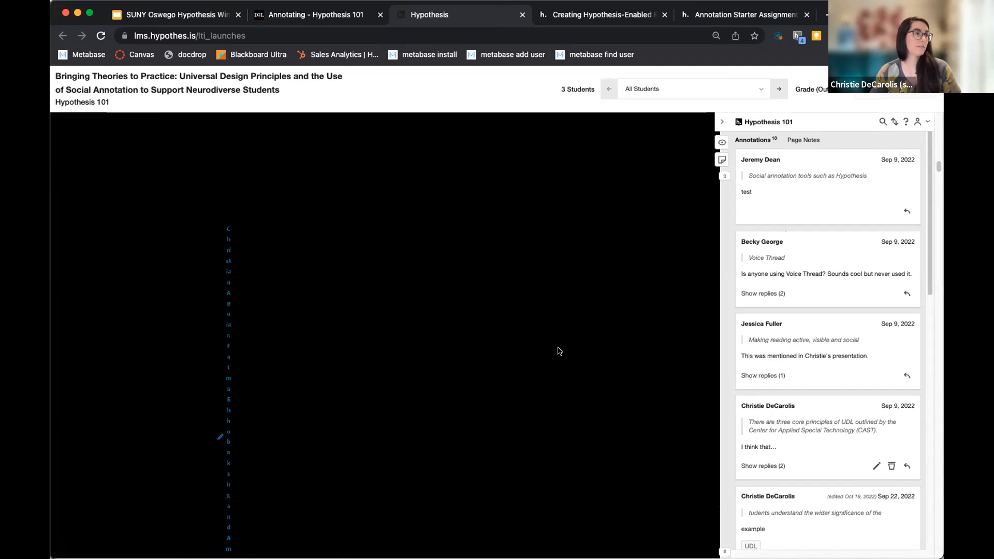
pyautogui.scroll(15, 556, 355)
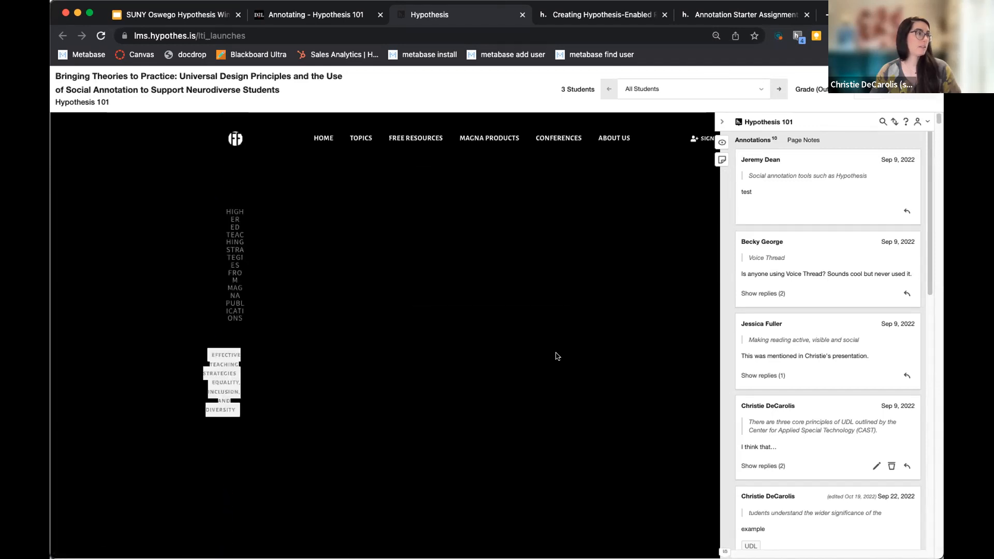
pyautogui.moveTo(715, 160); pyautogui.dragTo(922, 166)
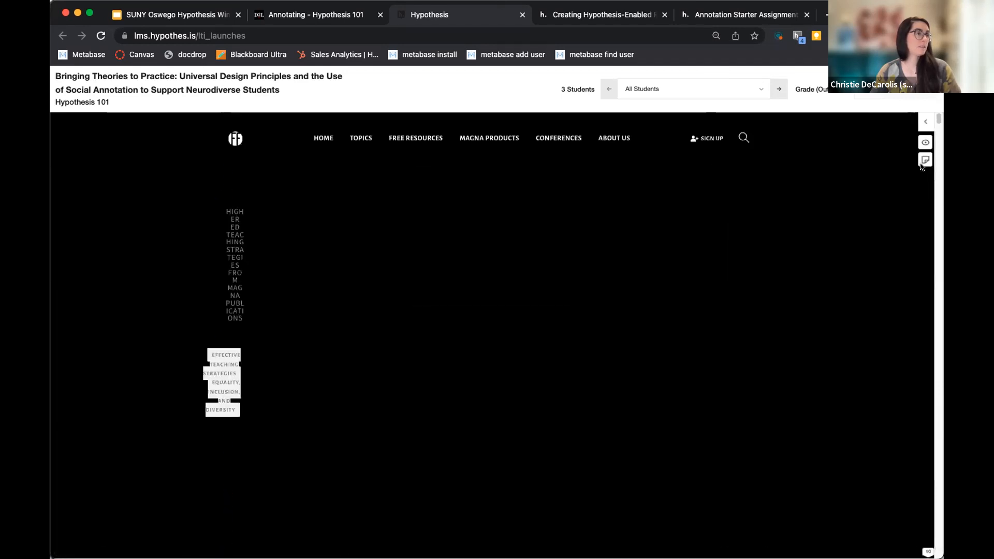
pyautogui.click(932, 124)
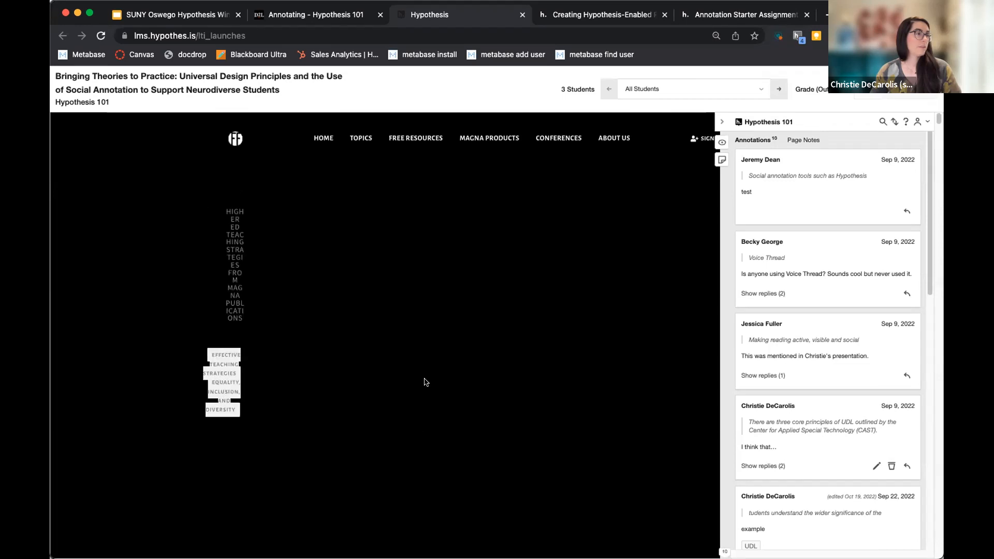
# Go back to the Annotating module in Brightspace and launch "Participation reading".
pyautogui.click(292, 15)
pyautogui.scroll(-5, 435, 260)
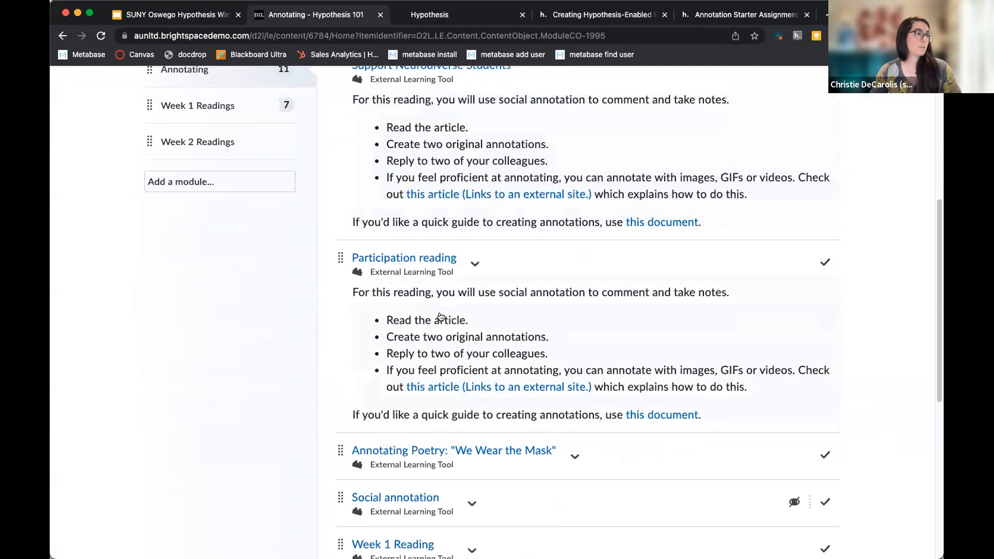
pyautogui.click(435, 260)
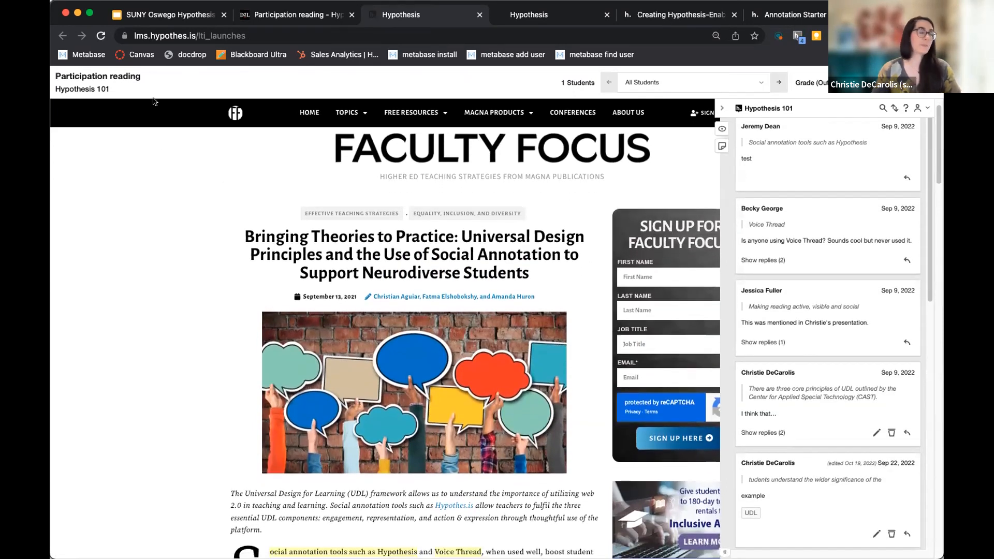
# Enlarge the Participation reading page by two browser zoom levels and frame the annotation sidebar with a green rectangle.
pyautogui.scroll(-2, 497, 238)
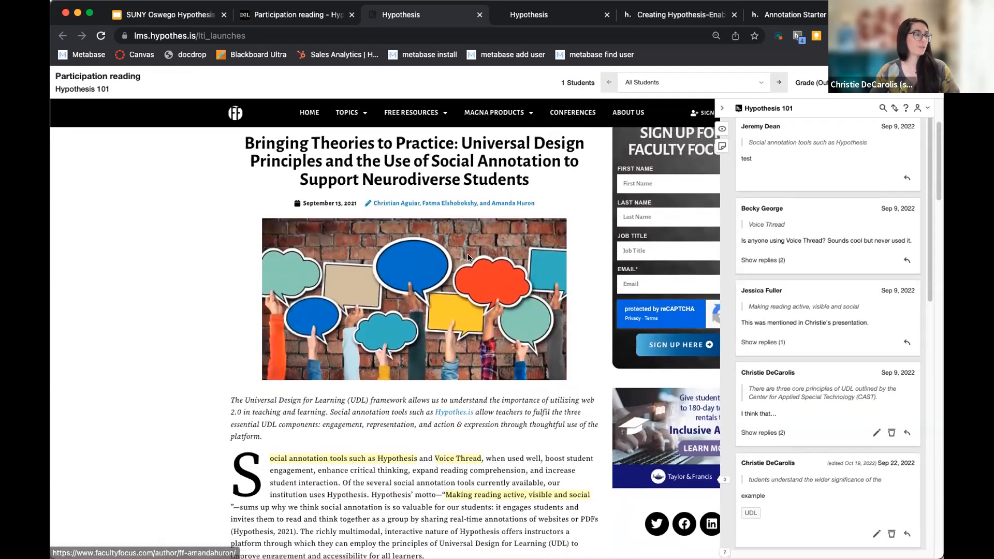
pyautogui.click(309, 23)
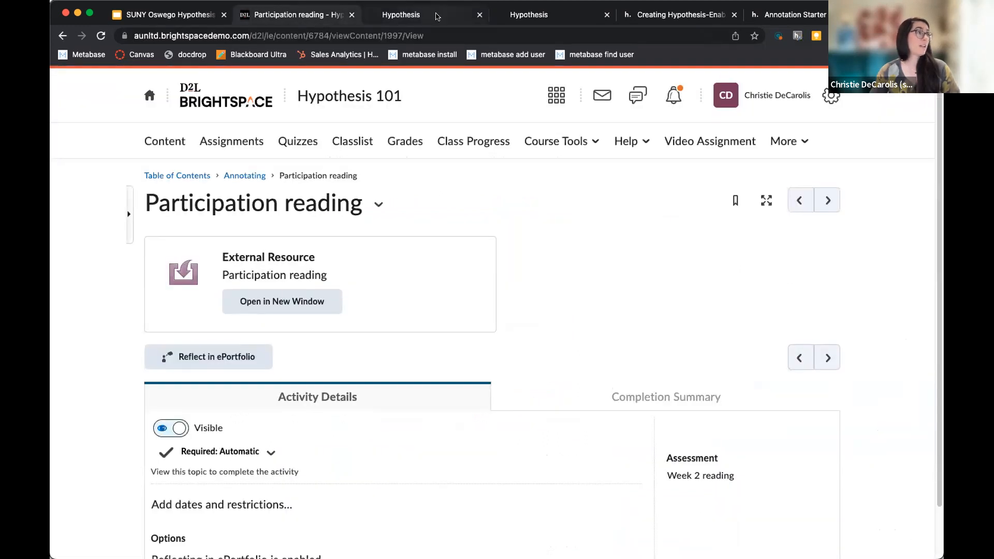
pyautogui.click(438, 17)
pyautogui.scroll(-1, 445, 274)
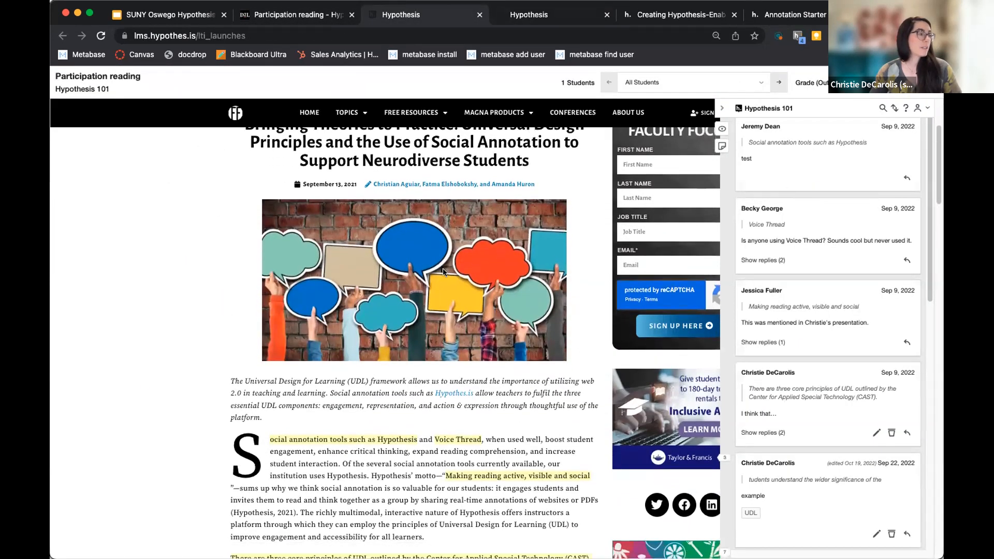
pyautogui.press('super+plus')
pyautogui.press('super+plus')
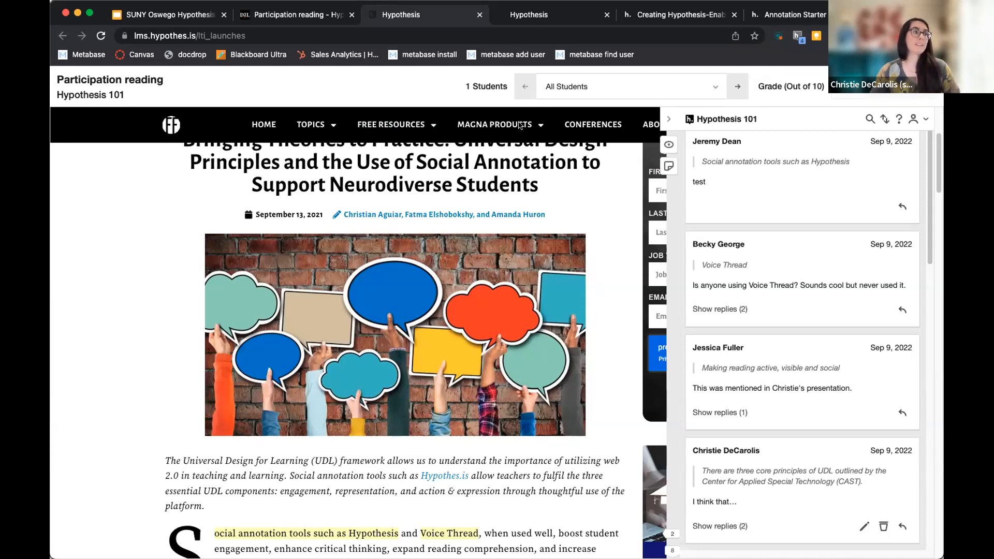
pyautogui.moveTo(661, 105)
pyautogui.mouseDown()
pyautogui.moveTo(871, 270)
pyautogui.moveTo(918, 558)
pyautogui.moveTo(939, 558)
pyautogui.mouseUp()
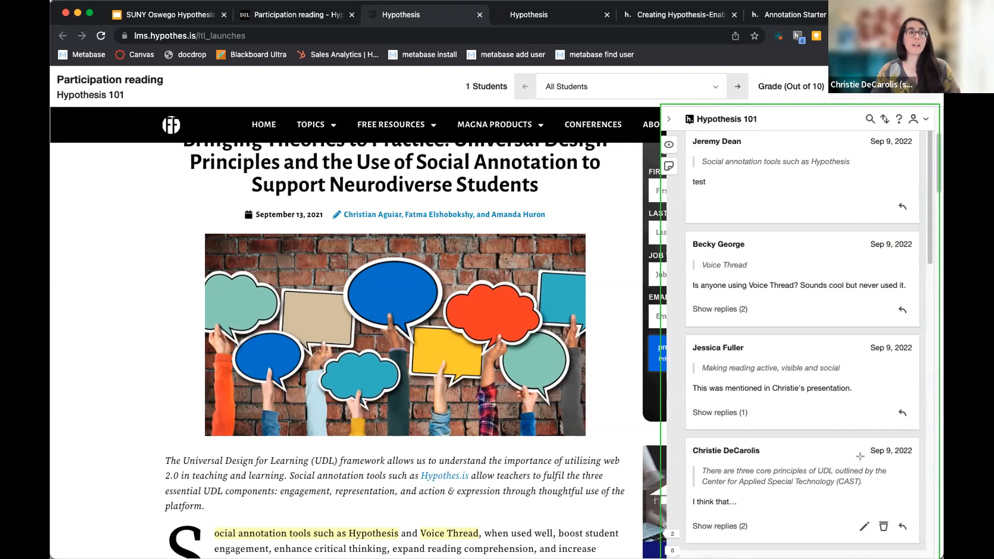
# Examine the highlighted passages in the article and the annotation cards in the sidebar.
pyautogui.scroll(-10, 441, 342)
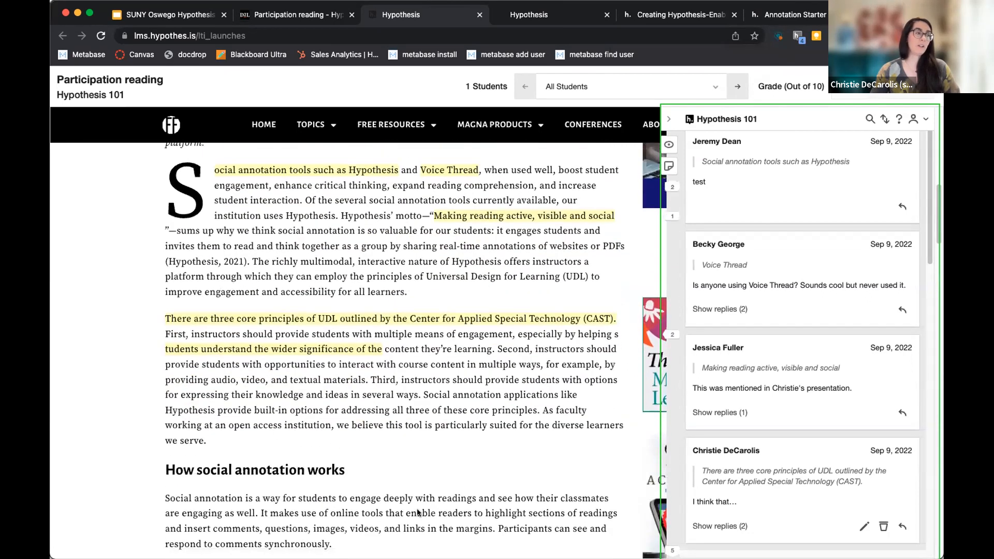
pyautogui.scroll(-6, 366, 514)
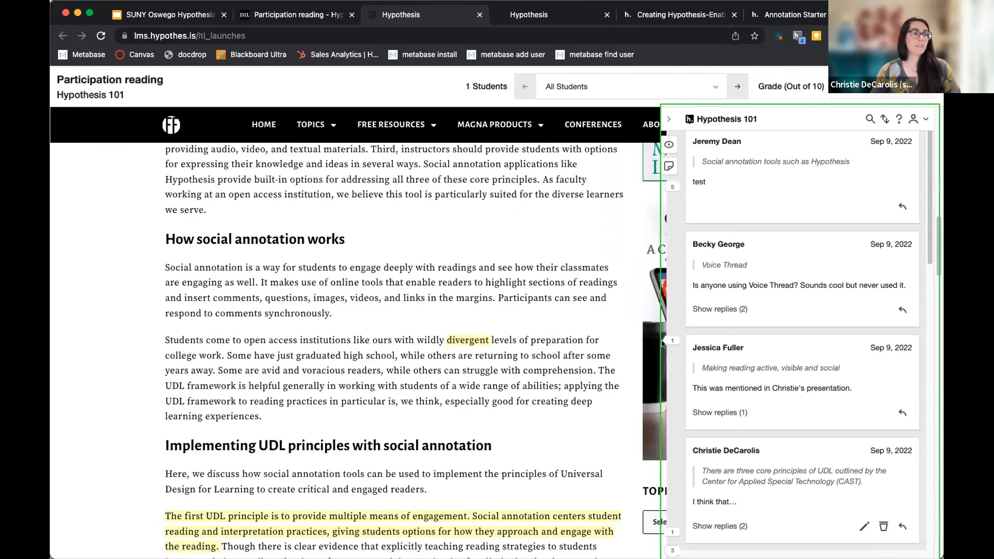
pyautogui.scroll(-1, 715, 352)
pyautogui.scroll(-3, 508, 447)
pyautogui.scroll(-1, 760, 393)
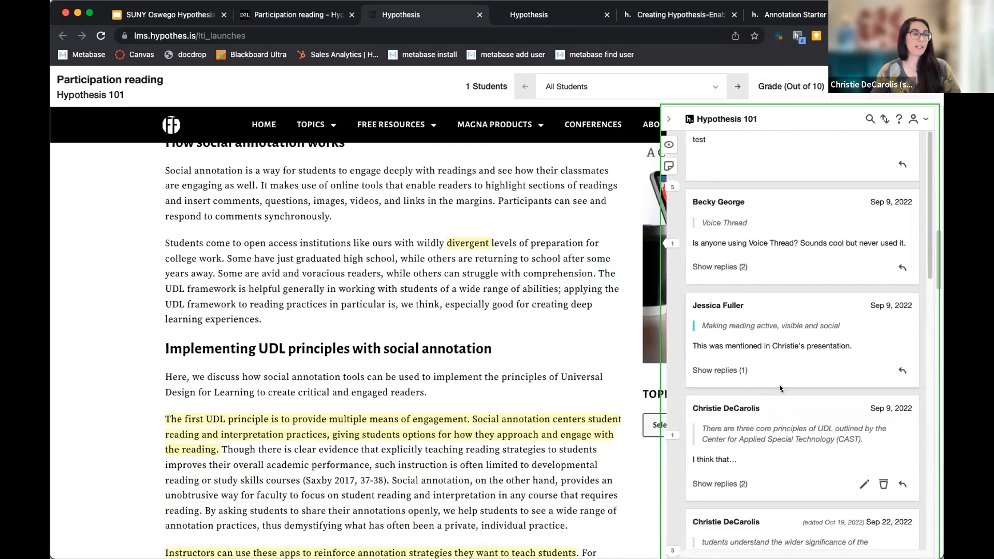
pyautogui.scroll(-2, 781, 389)
pyautogui.scroll(3, 797, 364)
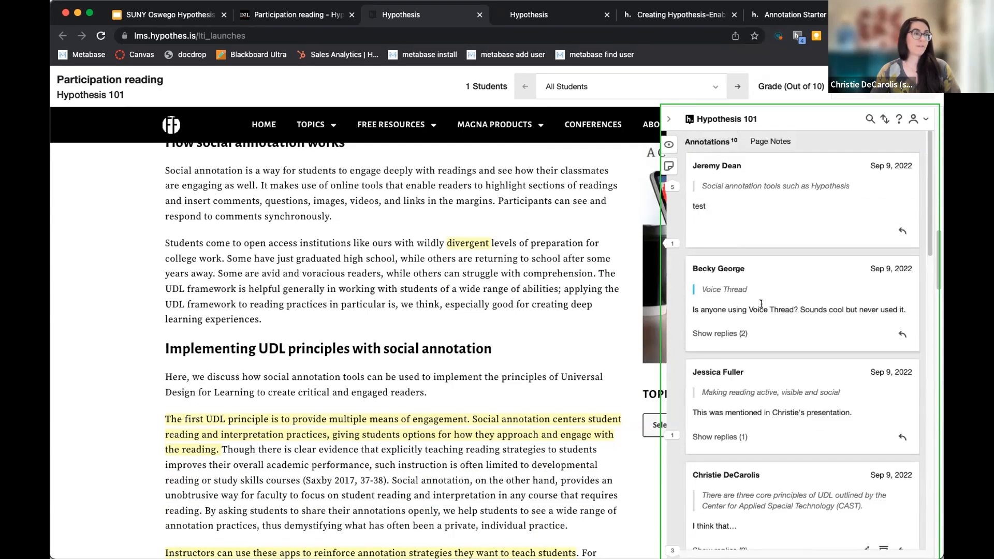
pyautogui.scroll(-3, 559, 406)
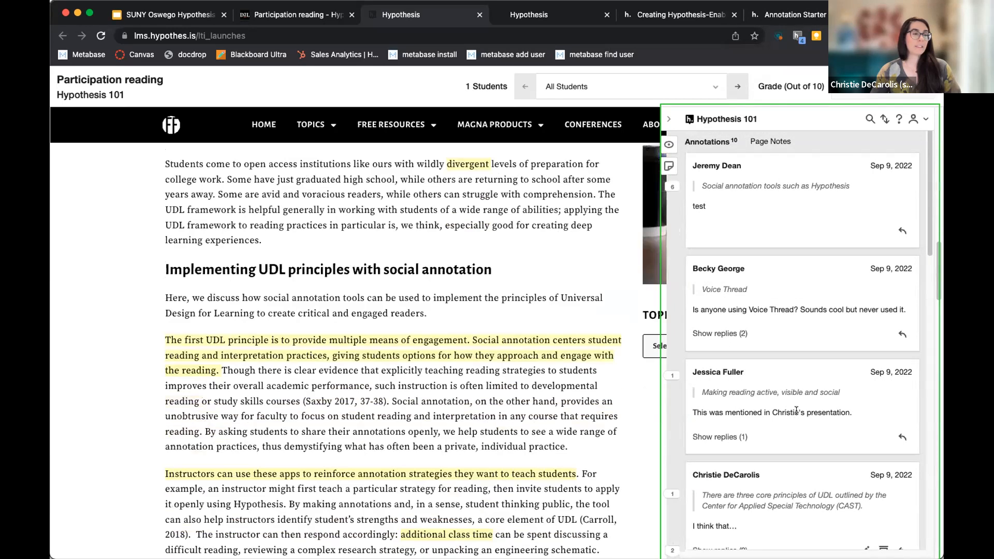
pyautogui.scroll(-2, 787, 404)
# Jump to the passage "Making reading active, visible and social" from its annotation card and review the cards that follow.
pyautogui.click(766, 403)
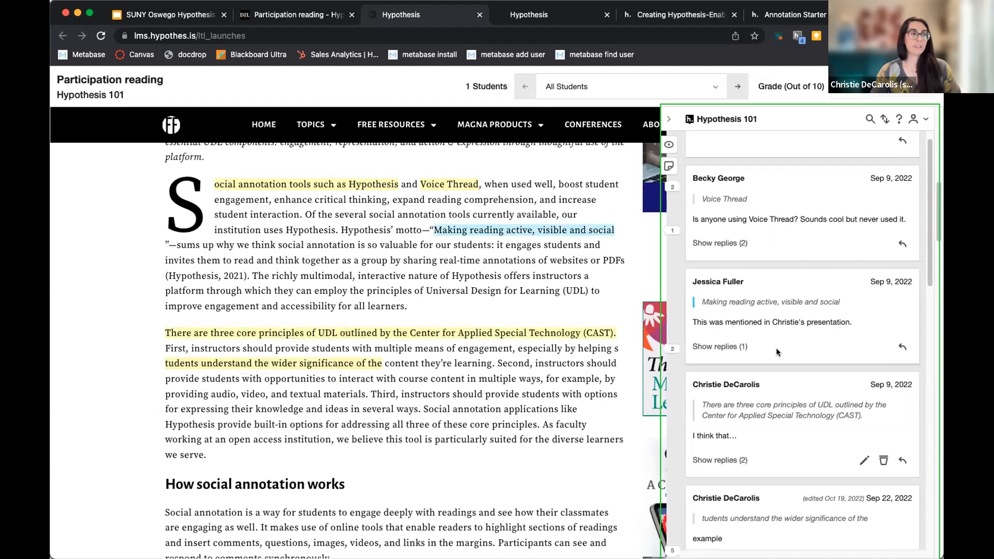
pyautogui.scroll(-1, 761, 512)
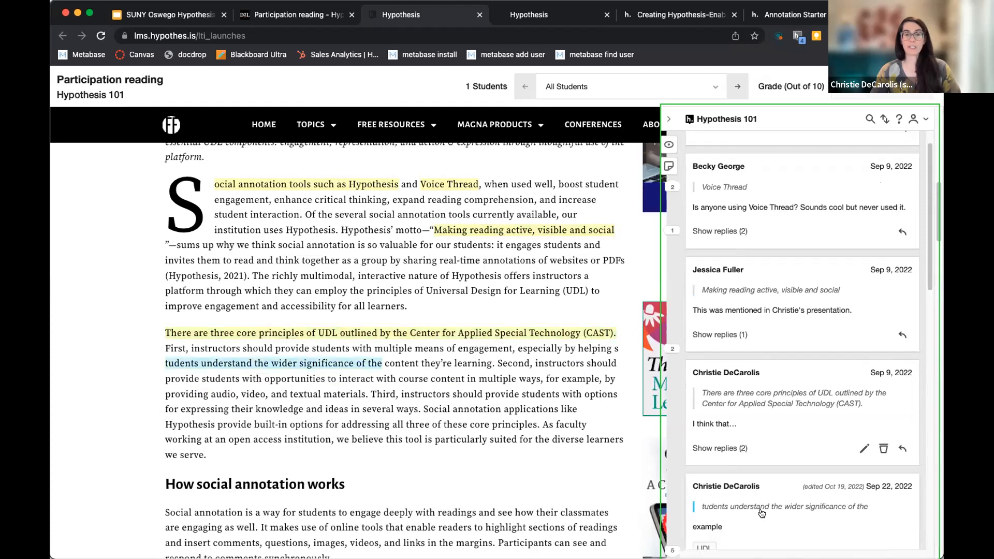
pyautogui.scroll(-2, 775, 484)
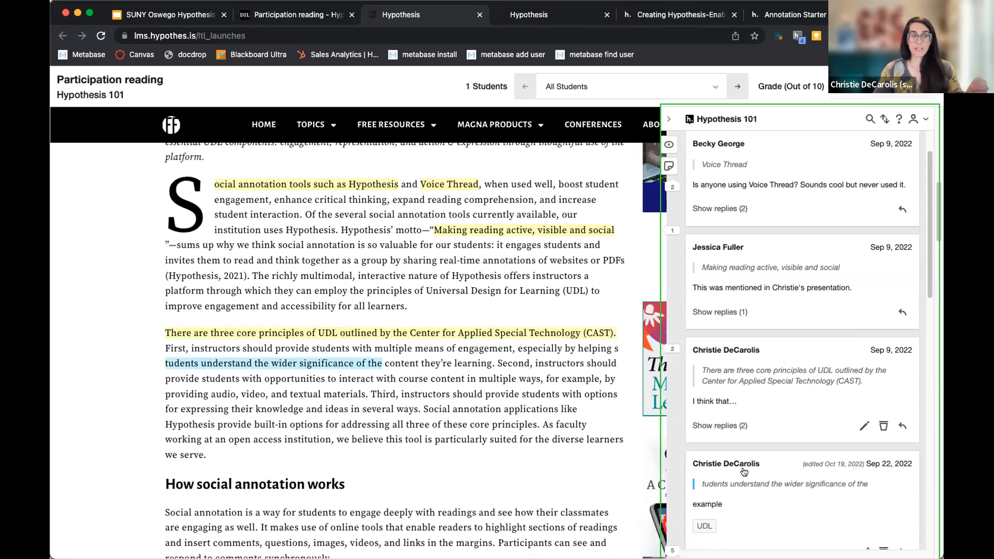
pyautogui.scroll(-6, 678, 469)
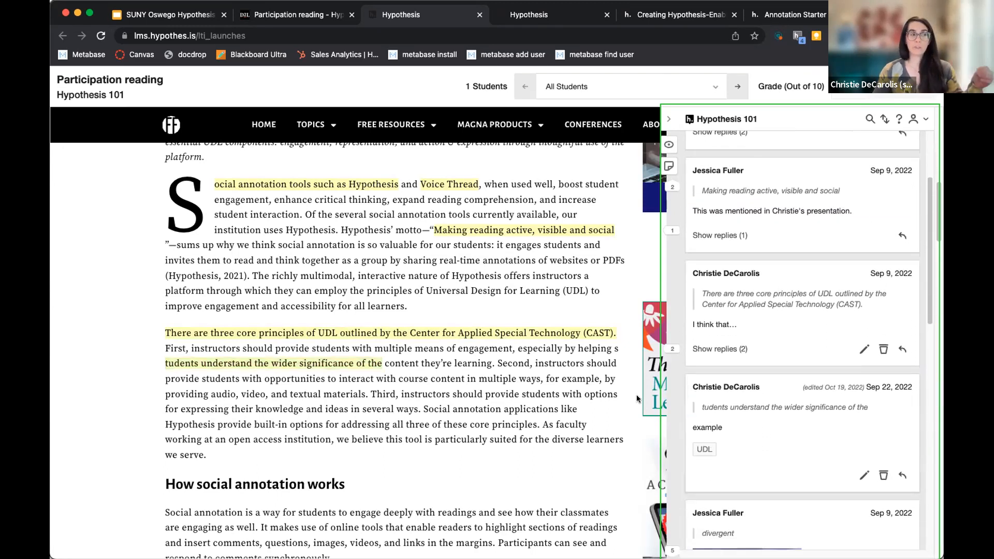
# Show the replies to the annotations on "There are three core principles of UDL" and "Making reading active, visible and social".
pyautogui.click(828, 379)
pyautogui.scroll(-1, 830, 357)
pyautogui.scroll(3, 830, 336)
pyautogui.scroll(-1, 764, 350)
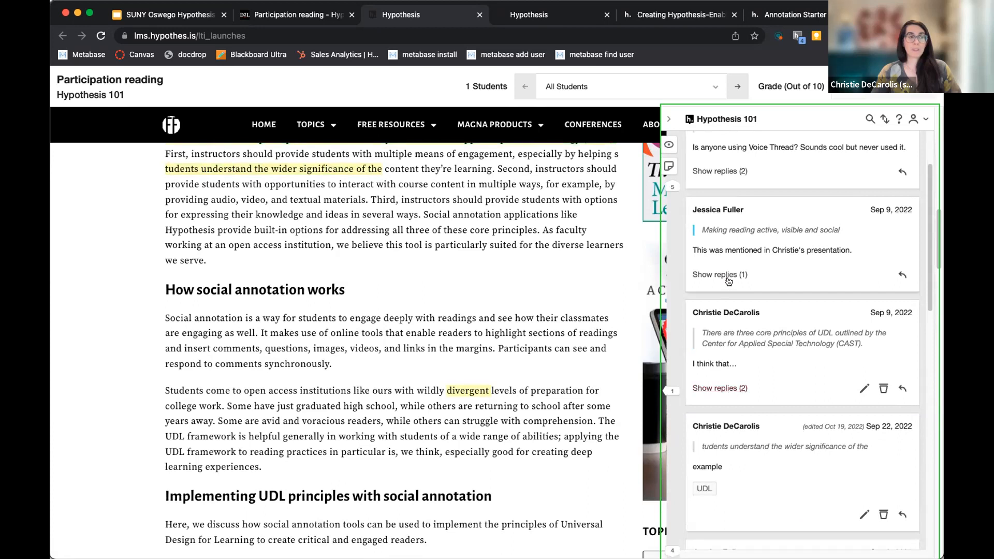
pyautogui.scroll(-2, 730, 396)
pyautogui.click(737, 341)
pyautogui.scroll(-5, 810, 402)
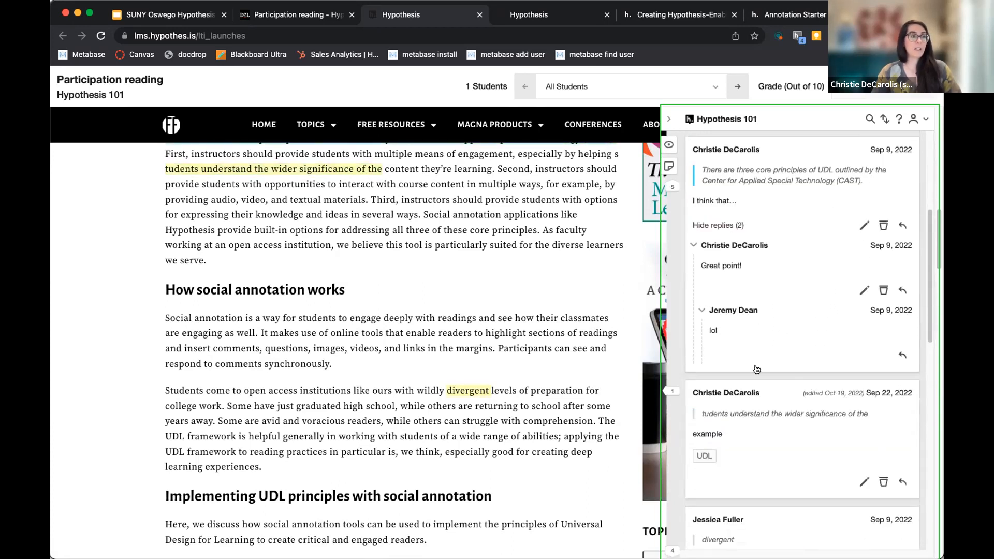
pyautogui.scroll(4, 797, 414)
pyautogui.click(722, 206)
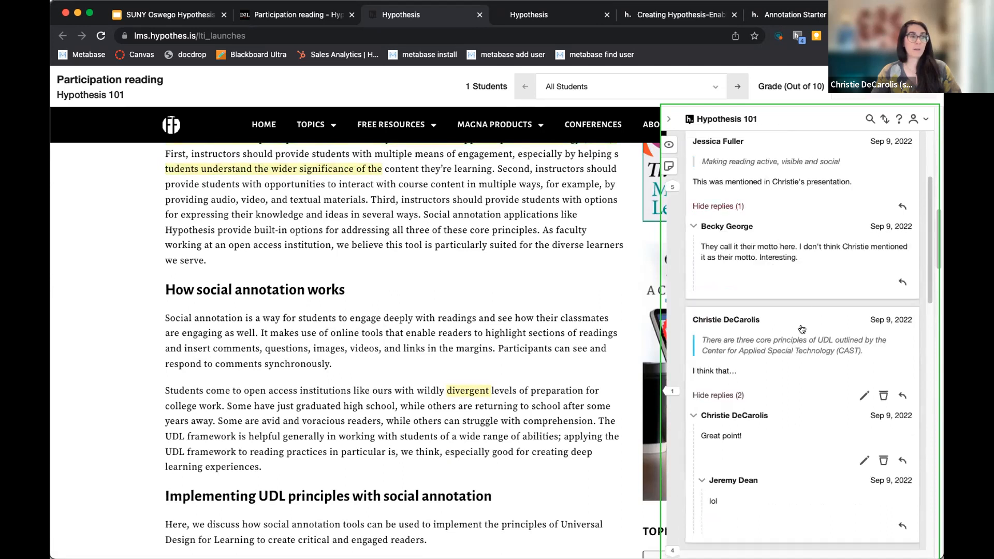
pyautogui.scroll(7, 806, 368)
pyautogui.scroll(-1, 805, 370)
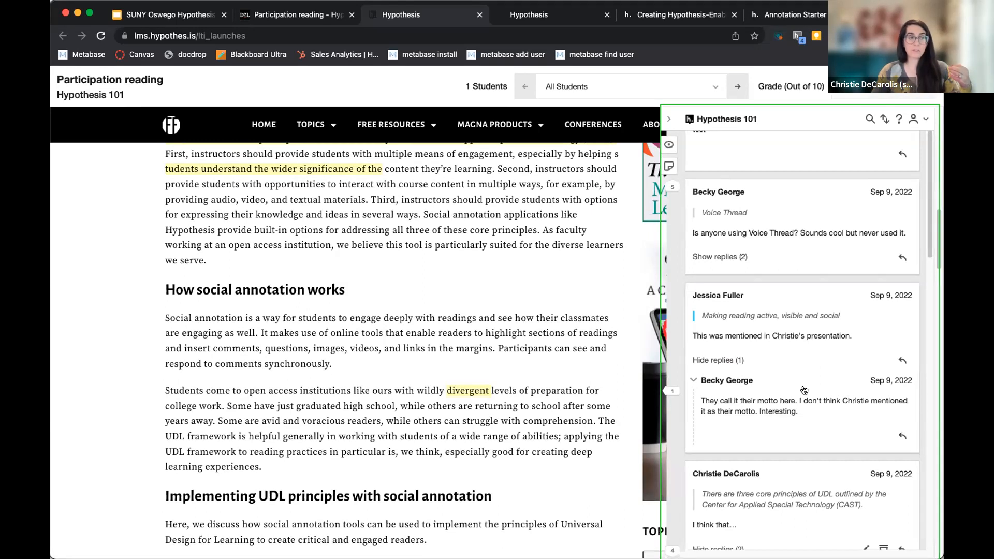
# Review the reply thread on the three core principles of UDL and the remaining annotation cards further down the sidebar.
pyautogui.scroll(-5, 804, 389)
pyautogui.scroll(-1, 802, 339)
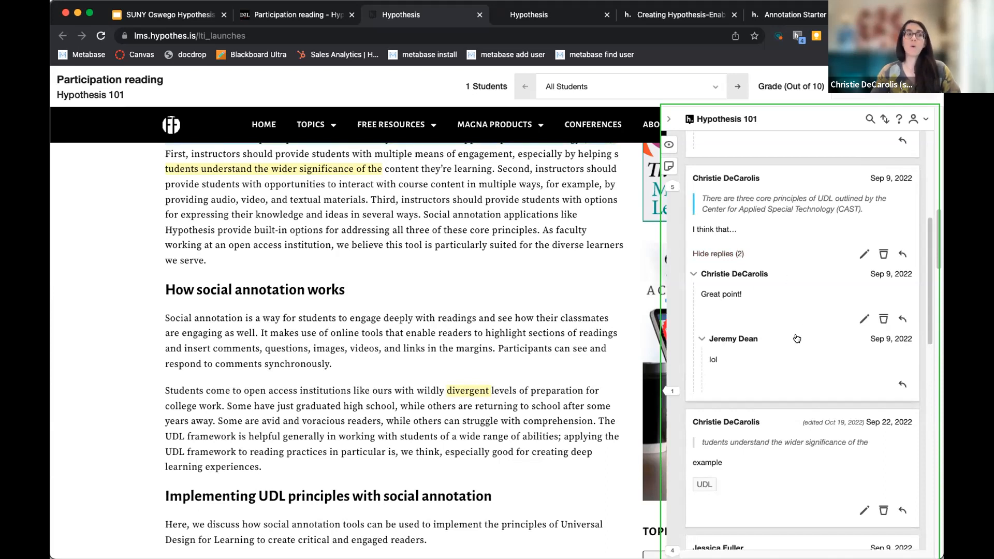
pyautogui.scroll(-5, 802, 393)
pyautogui.scroll(-10, 803, 392)
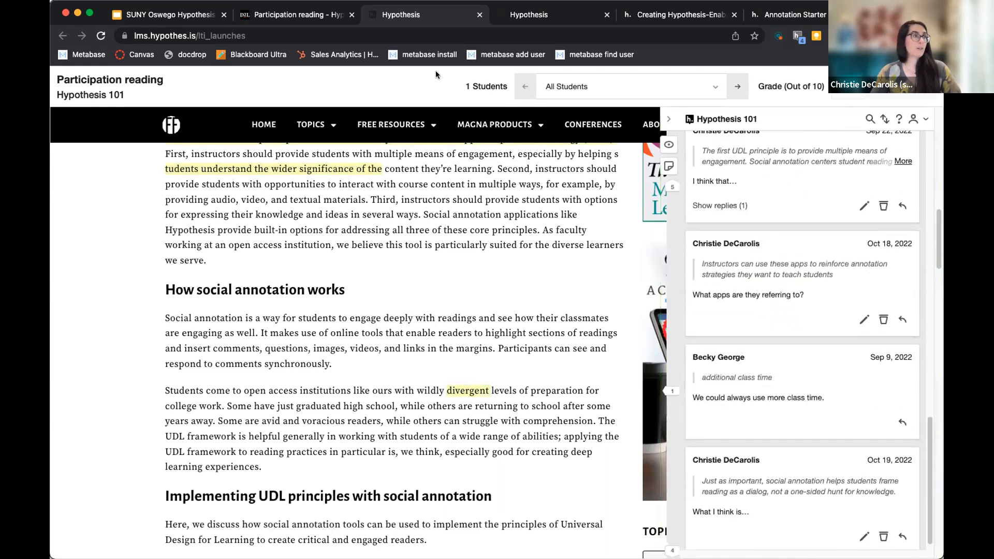
# Start an annotation on the first sentence under "How social annotation works", from "Social annotation is a way" to "engaging as well.".
pyautogui.scroll(-1, 428, 253)
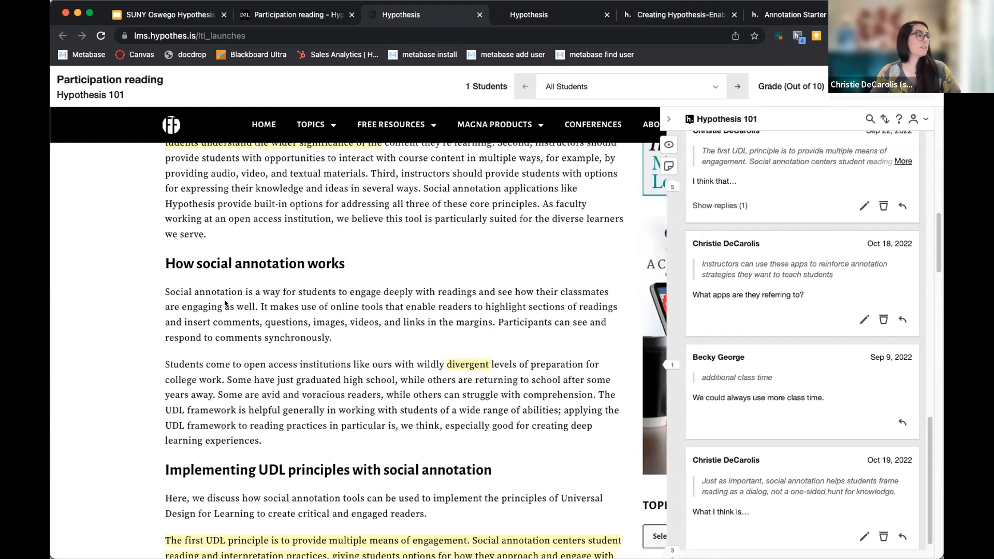
pyautogui.click(156, 293)
pyautogui.moveTo(160, 290); pyautogui.dragTo(472, 305)
pyautogui.moveTo(261, 310); pyautogui.dragTo(255, 310)
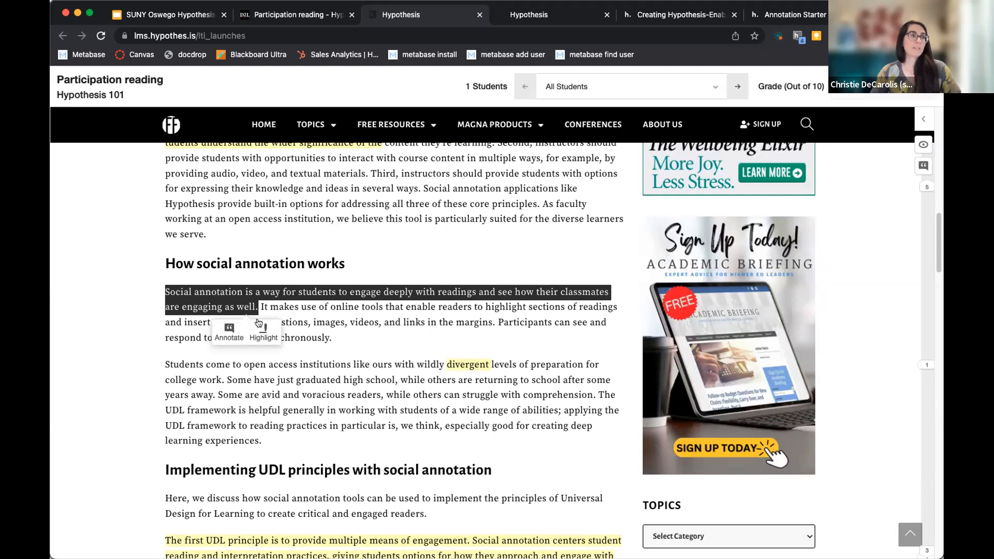
pyautogui.click(231, 339)
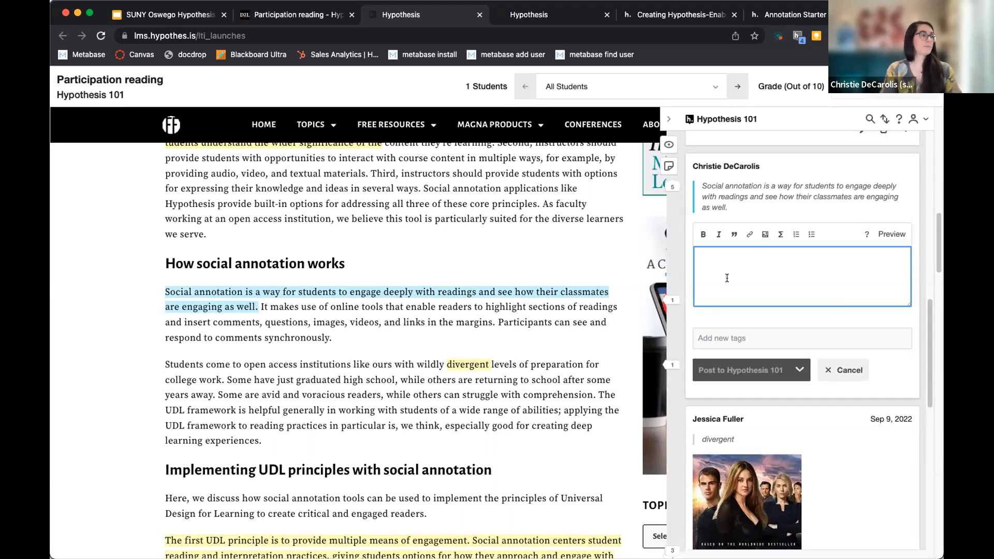
# Write "Here is a thought about" as the annotation text and post it to Hypothesis 101.
pyautogui.write('Here is a thoguht about')
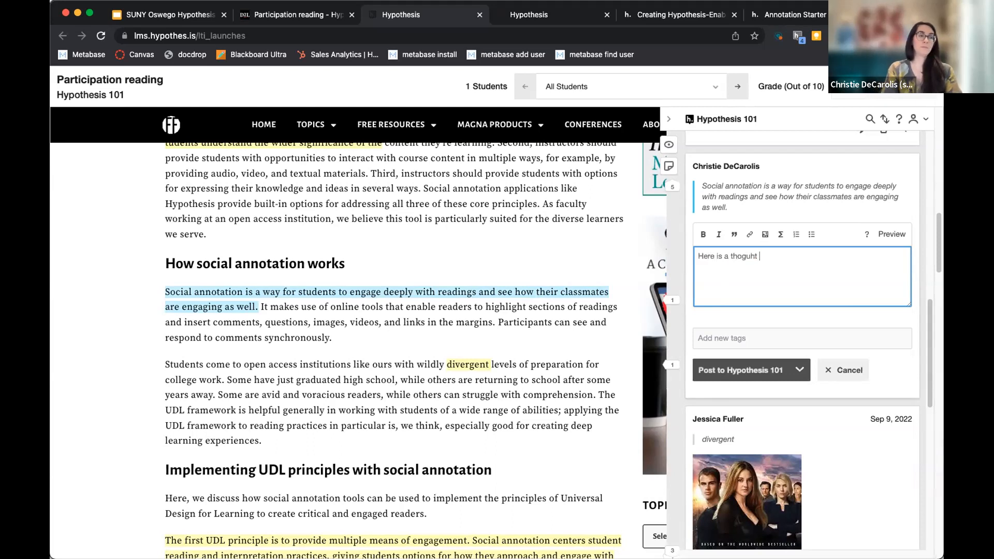
pyautogui.press('BackSpace')
pyautogui.press('BackSpace')
pyautogui.press('BackSpace')
pyautogui.press('BackSpace')
pyautogui.press('BackSpace')
pyautogui.press('BackSpace')
pyautogui.press('BackSpace')
pyautogui.press('BackSpace')
pyautogui.press('BackSpace')
pyautogui.press('BackSpace')
pyautogui.write('ught about')
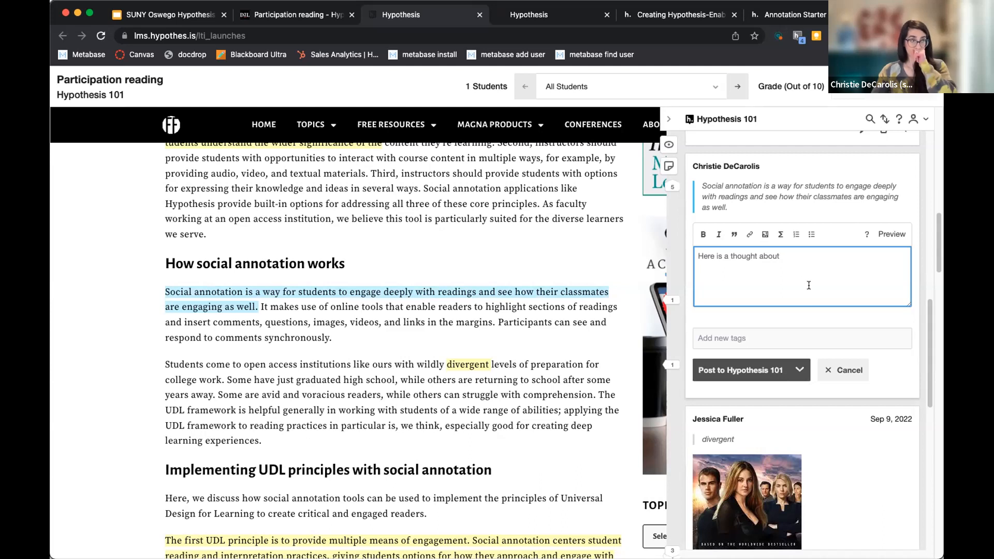
pyautogui.click(732, 373)
pyautogui.scroll(2, 795, 319)
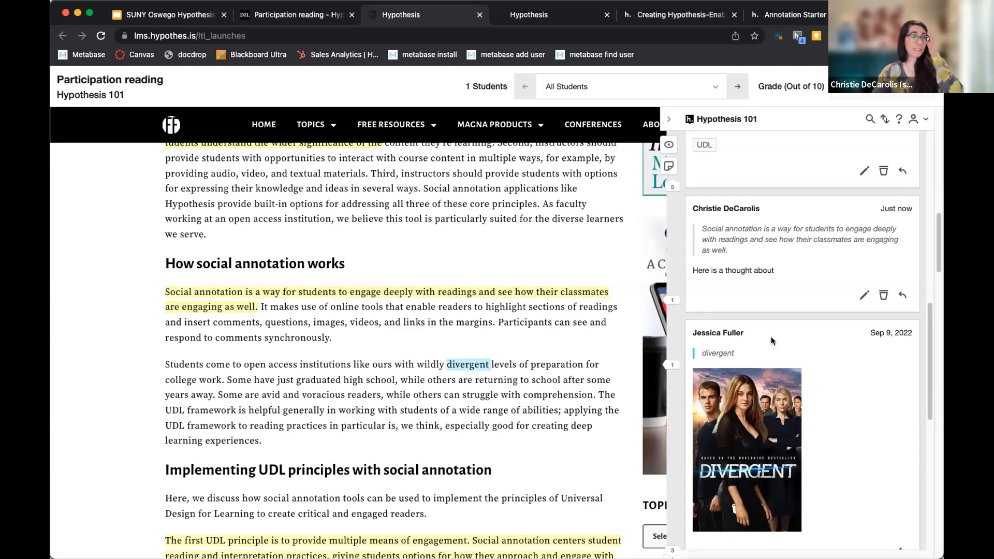
# Reopen the "Here is a thought about" annotation for editing and post it again to Hypothesis 101.
pyautogui.click(864, 295)
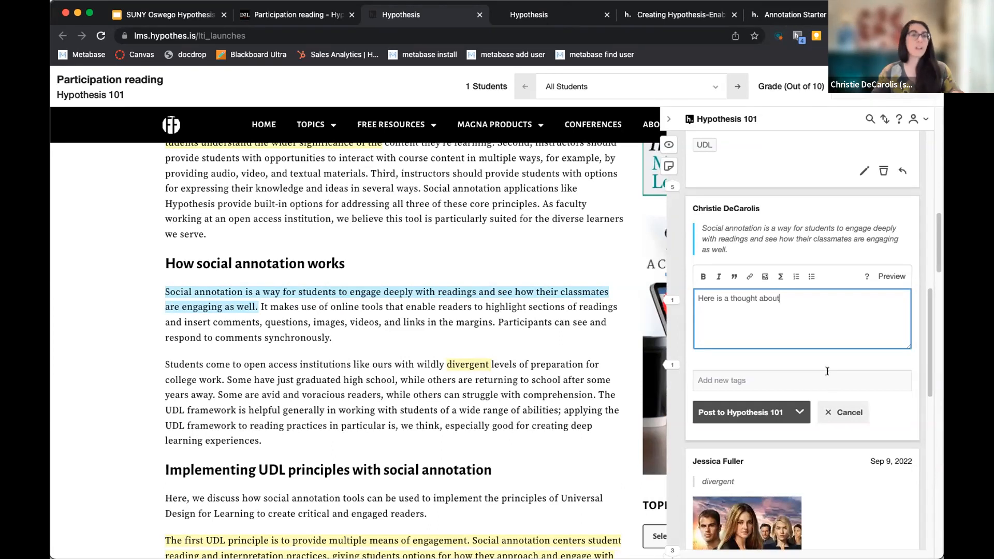
pyautogui.click(753, 413)
pyautogui.scroll(2, 822, 453)
pyautogui.scroll(1, 822, 453)
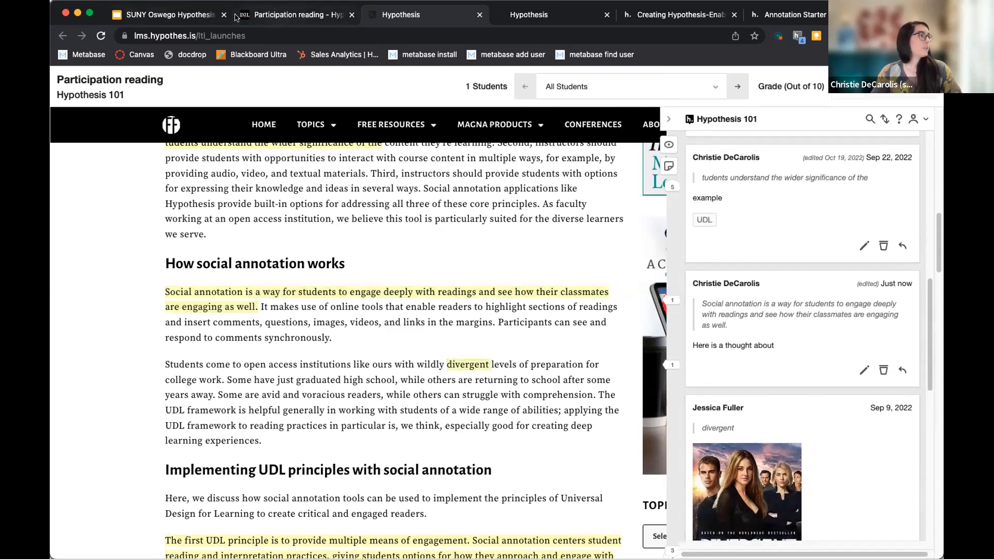
# Switch to the SUNY Oswego Hypothesis slide deck in Google Slides and advance to the "Hypothesis makes reading" slide.
pyautogui.click(189, 16)
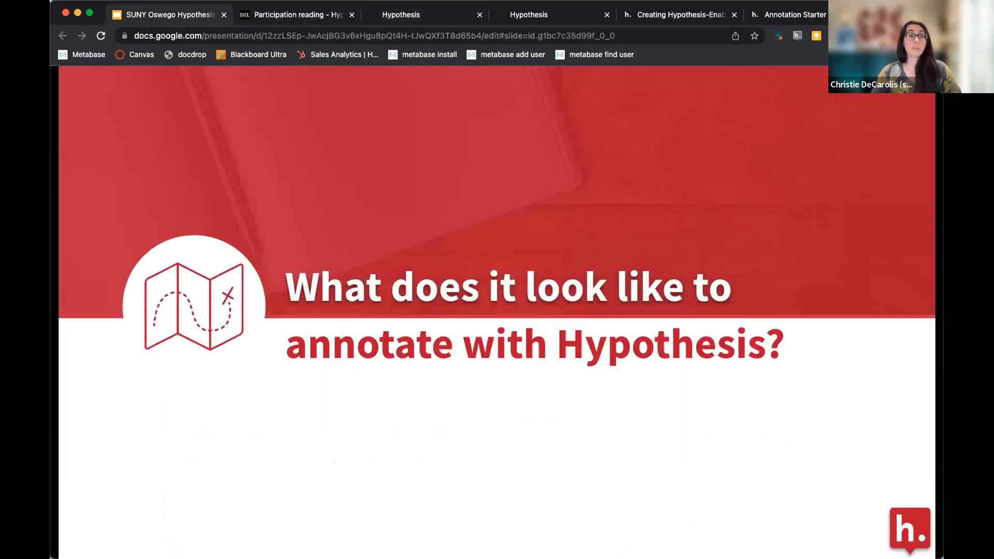
pyautogui.press('Right')
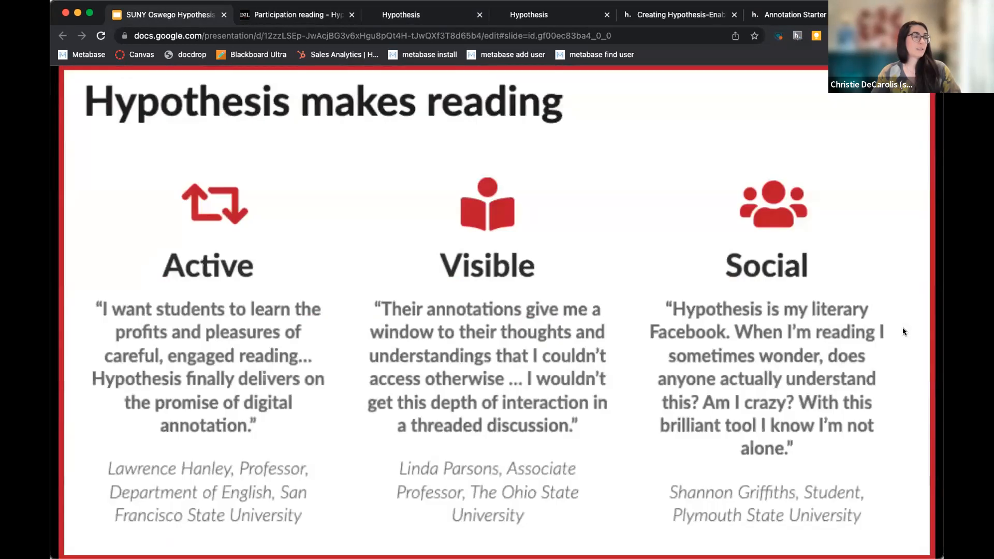